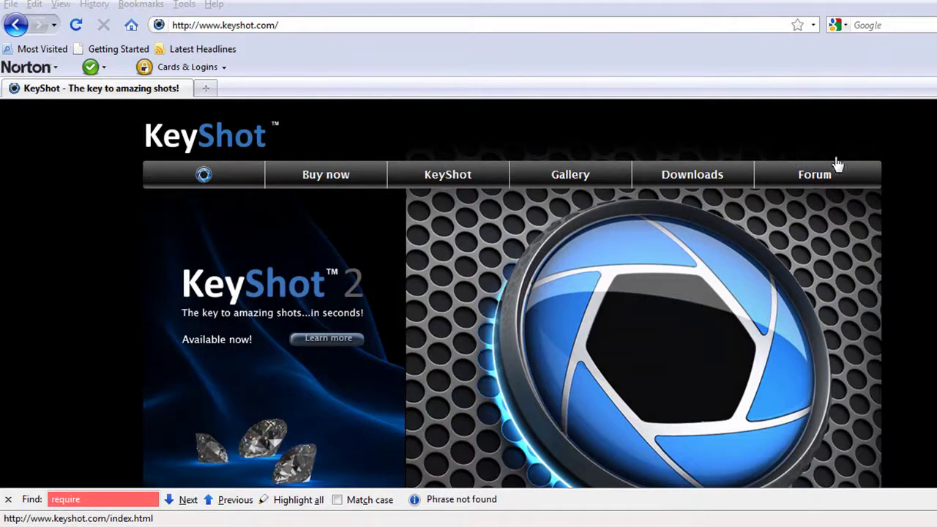
Look over the KeyShot website's home page down to the KeyShot 2 and upgrade announcements.
{"action": "scroll", "coordinate": [919, 263], "scroll_direction": "down", "scroll_amount": 1}
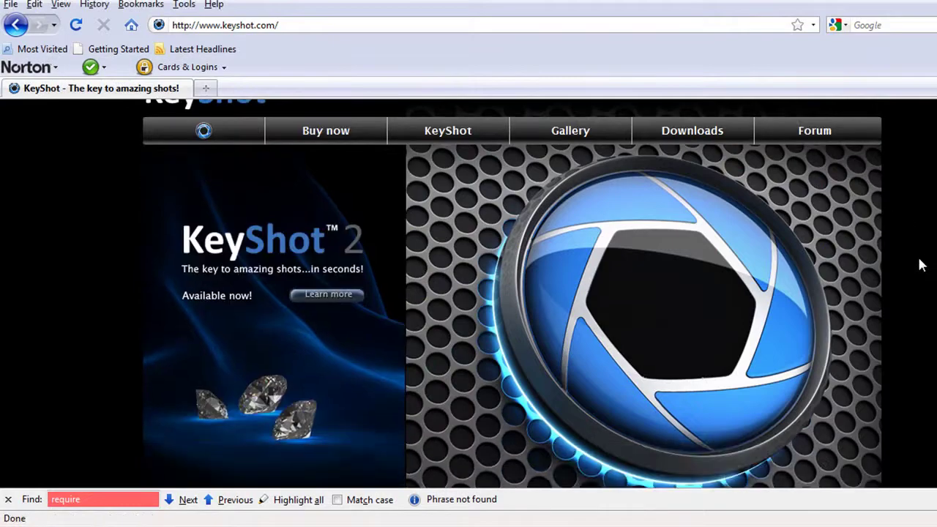
{"action": "scroll", "coordinate": [920, 265], "scroll_direction": "down", "scroll_amount": 1}
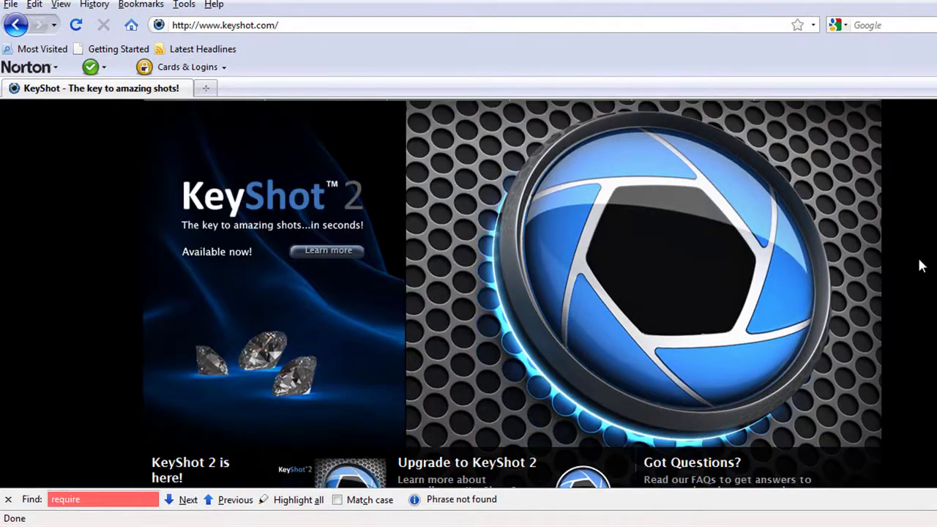
{"action": "scroll", "coordinate": [920, 266], "scroll_direction": "down", "scroll_amount": 1}
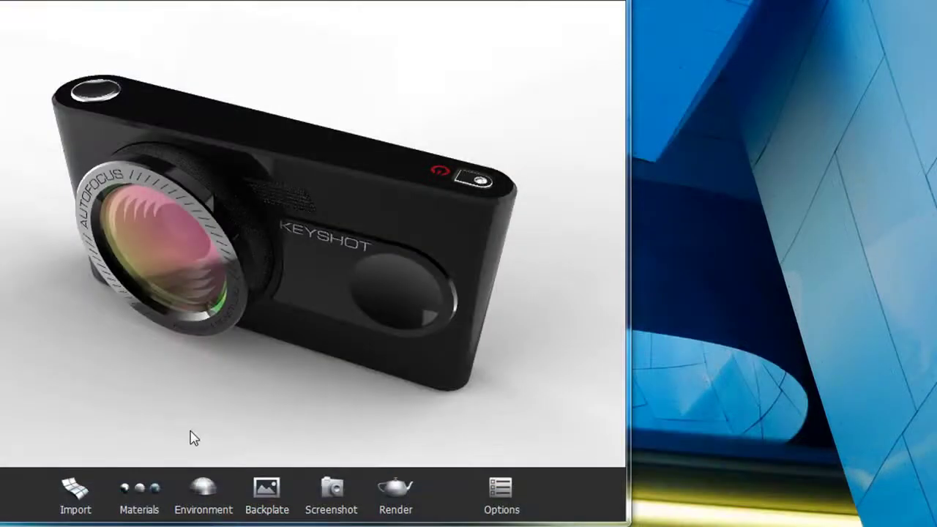
Switch to KeyShot and review the material, environment and backplate libraries and the scene options.
{"action": "left_click", "coordinate": [142, 490]}
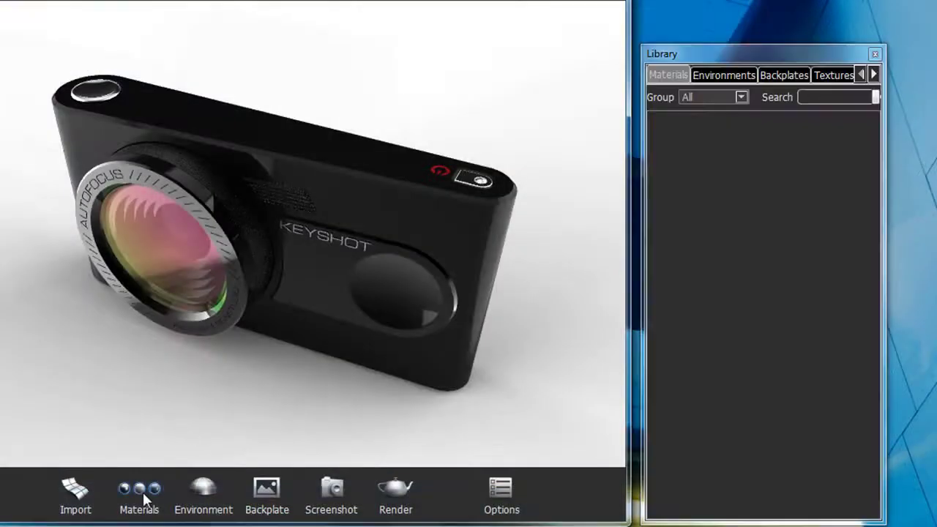
{"action": "left_click", "coordinate": [196, 500]}
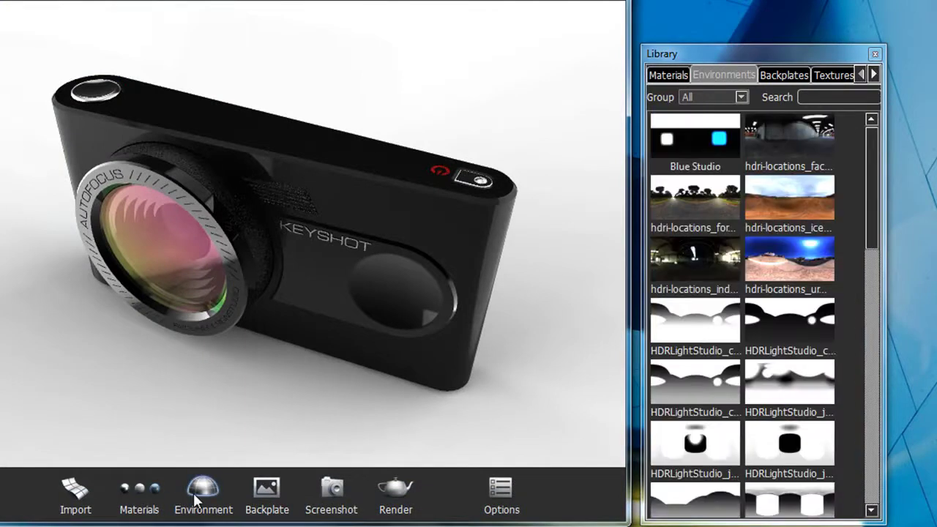
{"action": "left_click", "coordinate": [266, 500]}
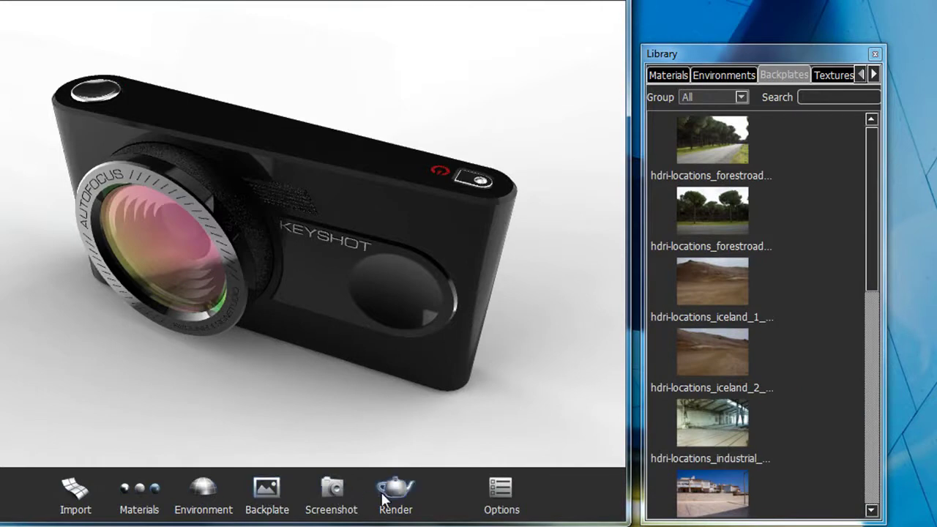
{"action": "left_click", "coordinate": [500, 498]}
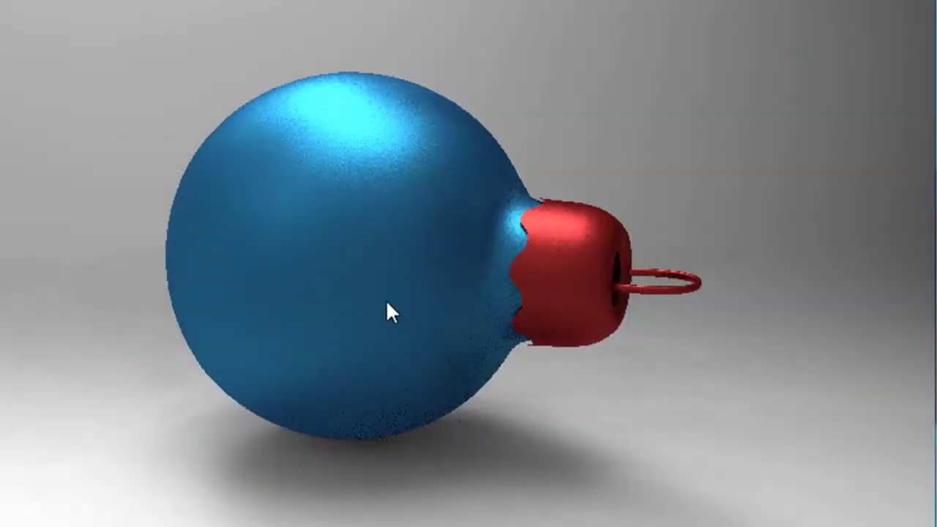
Review the material and part commands available for the blue ornament ball.
{"action": "right_click", "coordinate": [368, 277]}
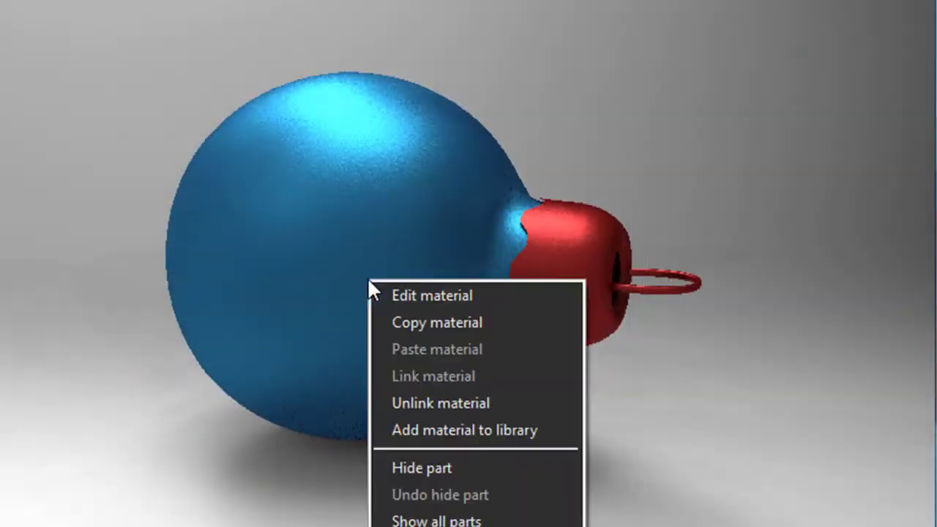
{"action": "left_click", "coordinate": [439, 522]}
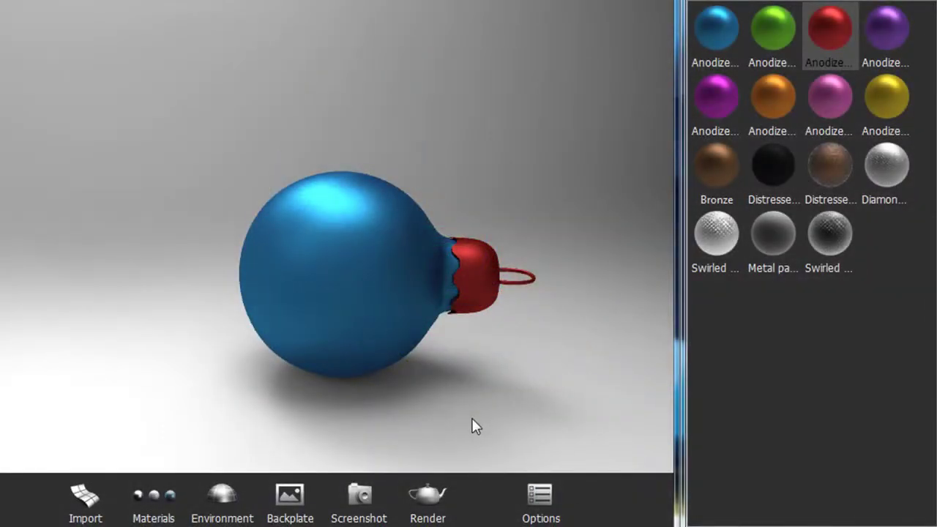
Stand the ornament model upright with an X rotation of 90 and snap it to the ground.
{"action": "left_click", "coordinate": [540, 501]}
{"action": "double_click", "coordinate": [651, 417]}
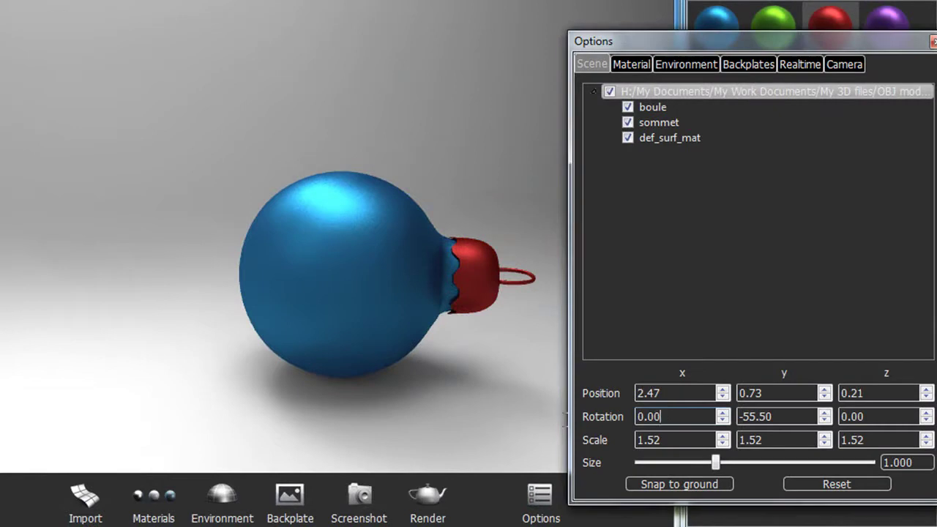
{"action": "type", "text": "90"}
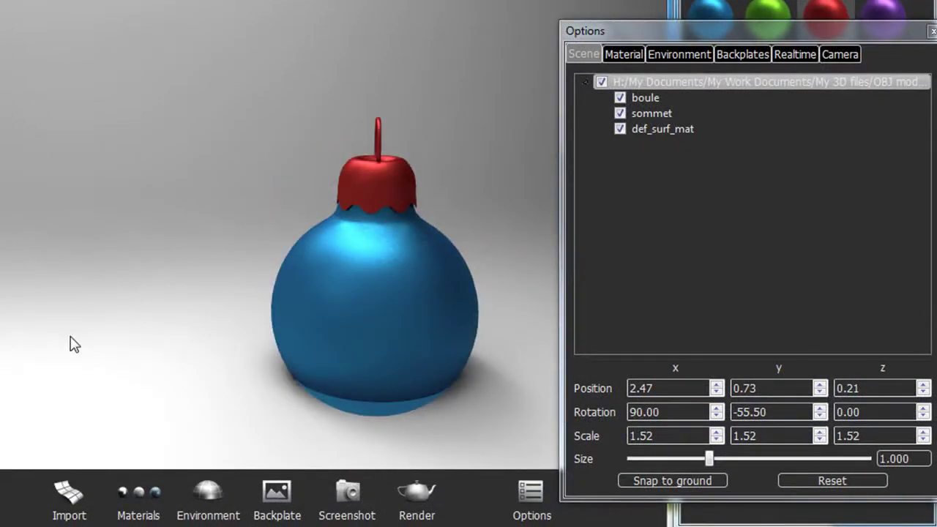
{"action": "left_click", "coordinate": [642, 479]}
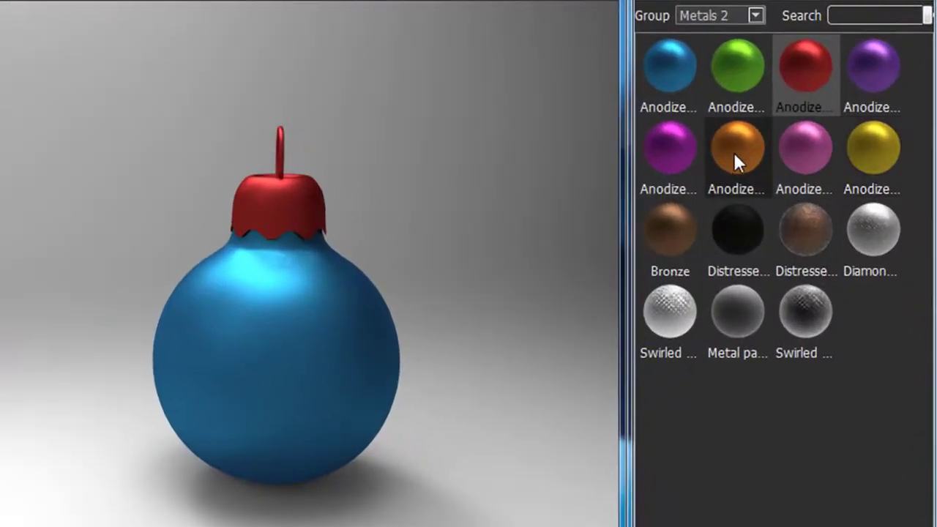
Apply the orange anodized material to the ornament ball and raise the brightness of the Blue Studio environment.
{"action": "left_click_drag", "start_coordinate": [733, 153], "coordinate": [298, 368]}
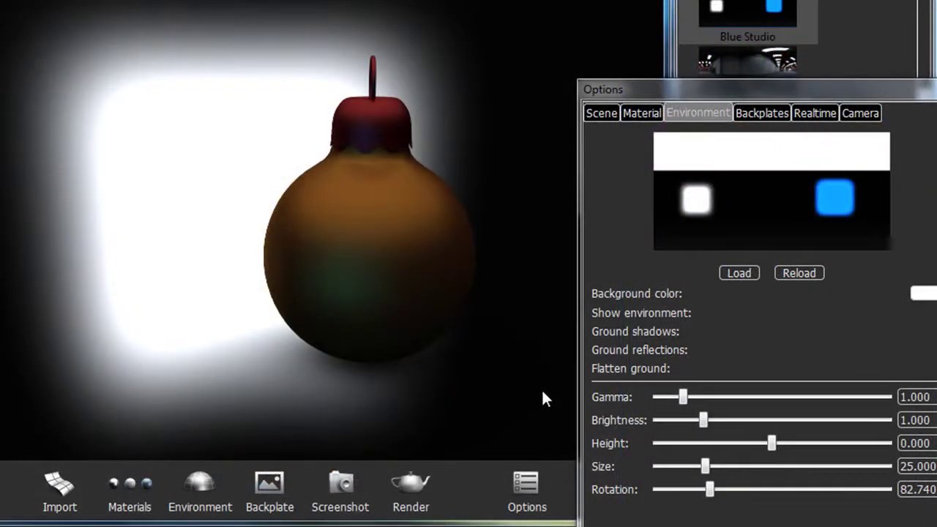
{"action": "left_click_drag", "start_coordinate": [701, 420], "coordinate": [730, 424]}
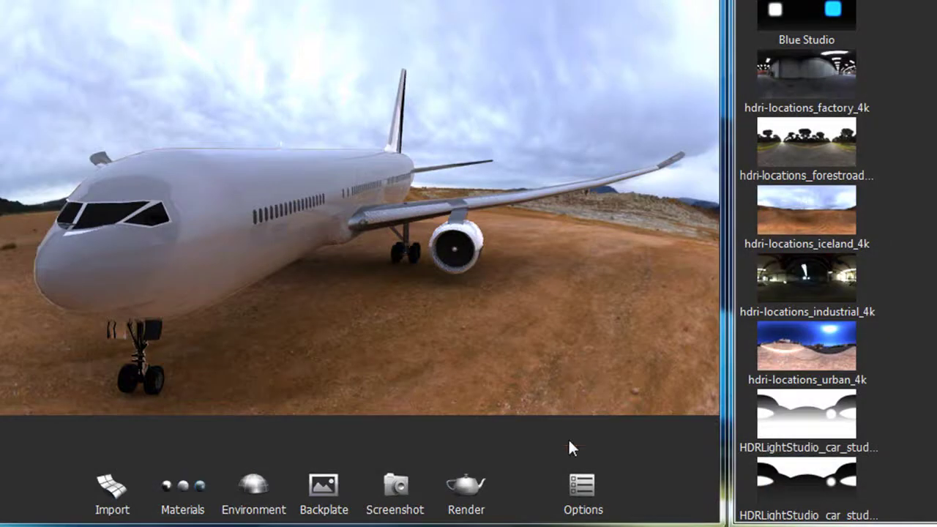
Pick the camera's depth-of-field focus point on the airplane's nose and finish picking.
{"action": "left_click", "coordinate": [583, 489]}
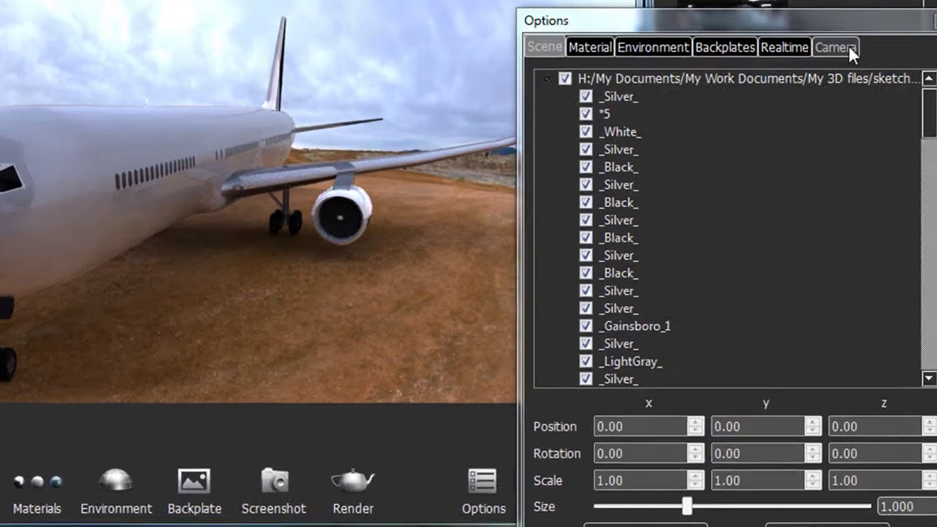
{"action": "left_click", "coordinate": [905, 96]}
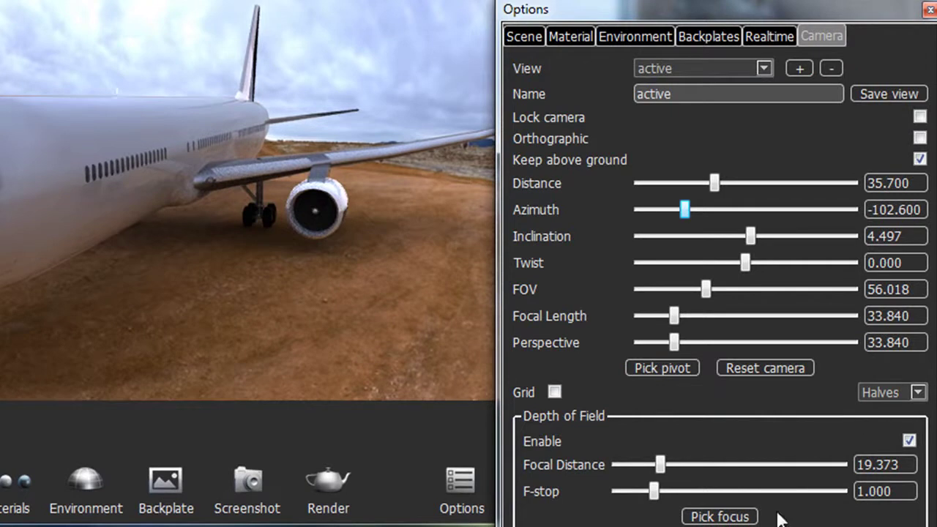
{"action": "left_click", "coordinate": [747, 516]}
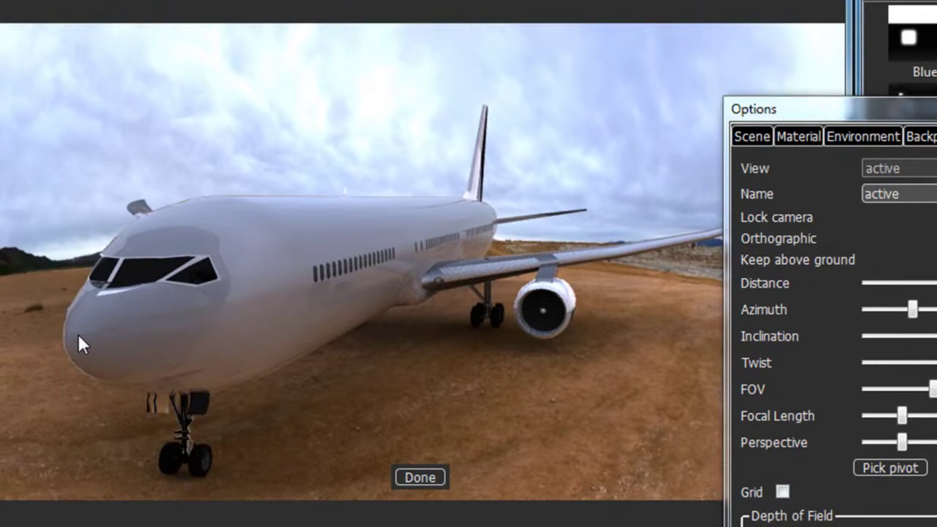
{"action": "left_click", "coordinate": [408, 476]}
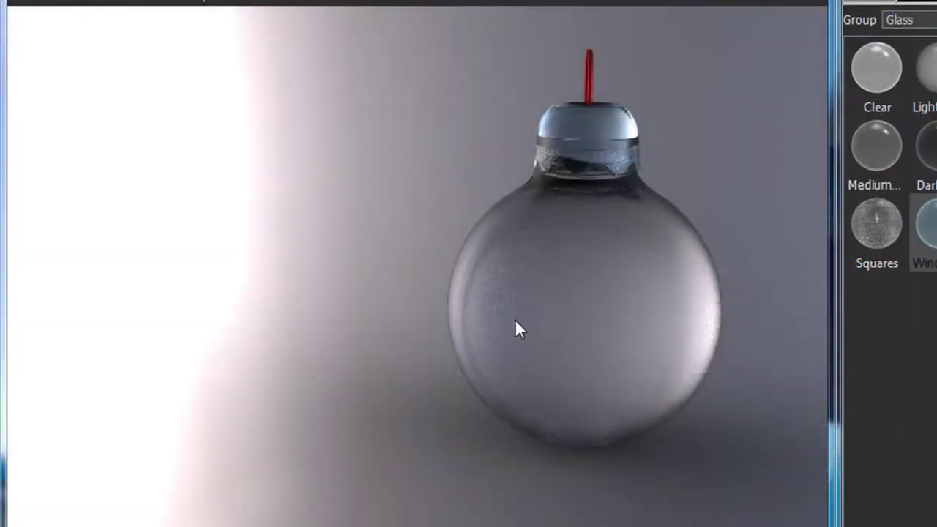
Change the glass ornament ball's material type to Emissive with a near-white colour of RGB 248, 245, 245.
{"action": "right_click", "coordinate": [554, 315]}
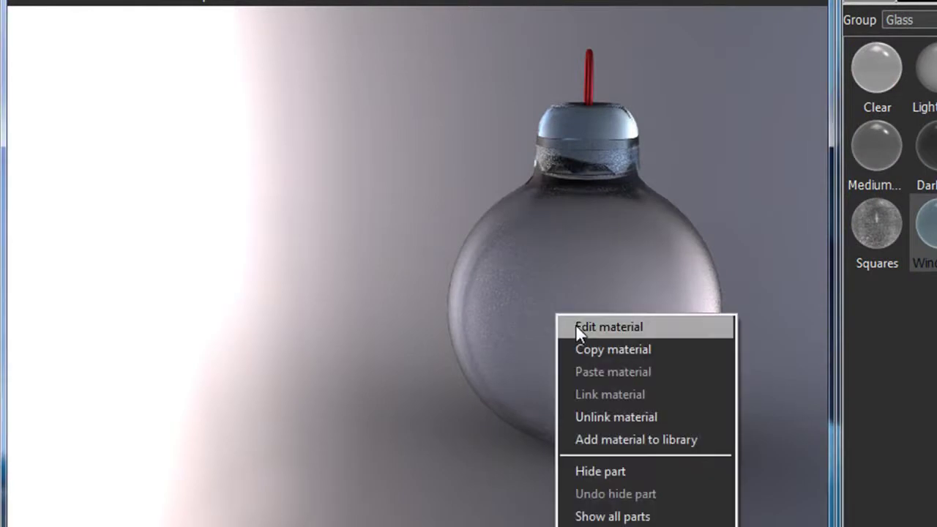
{"action": "left_click", "coordinate": [579, 326]}
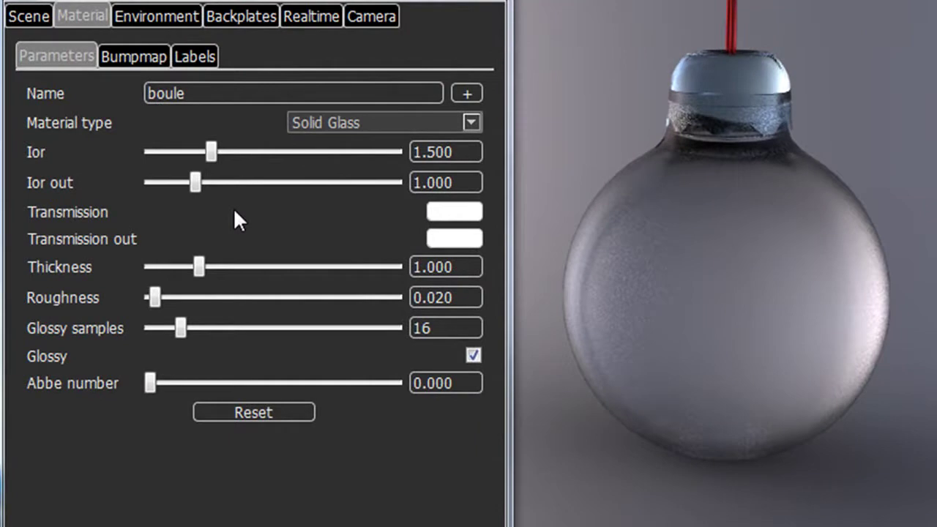
{"action": "left_click", "coordinate": [471, 123]}
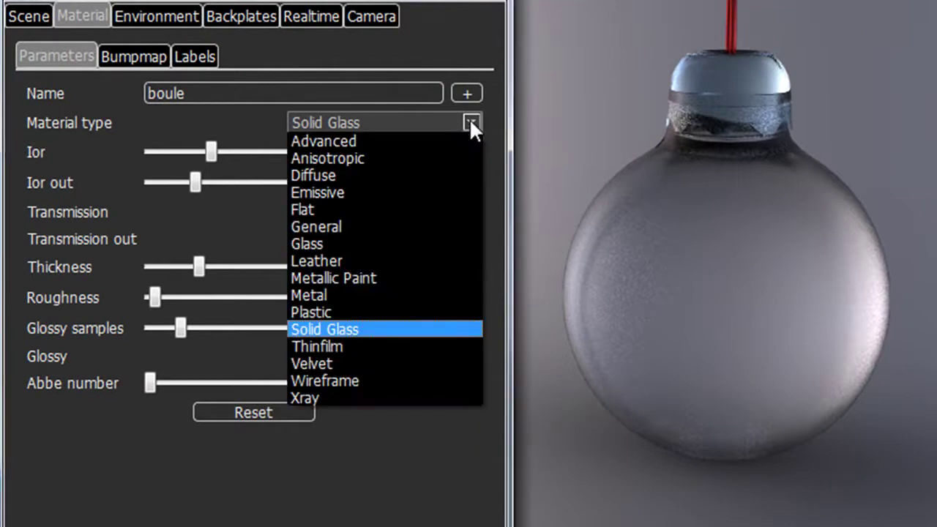
{"action": "left_click", "coordinate": [342, 192]}
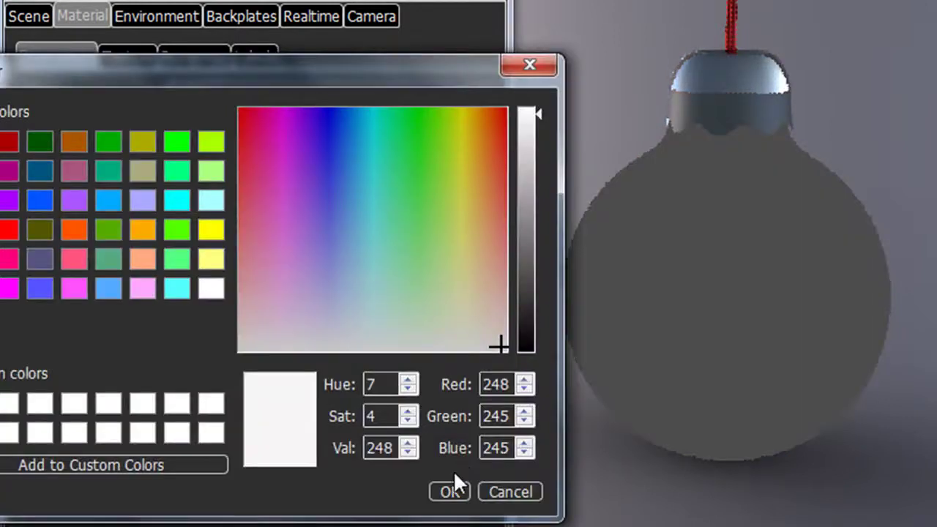
{"action": "left_click", "coordinate": [449, 491]}
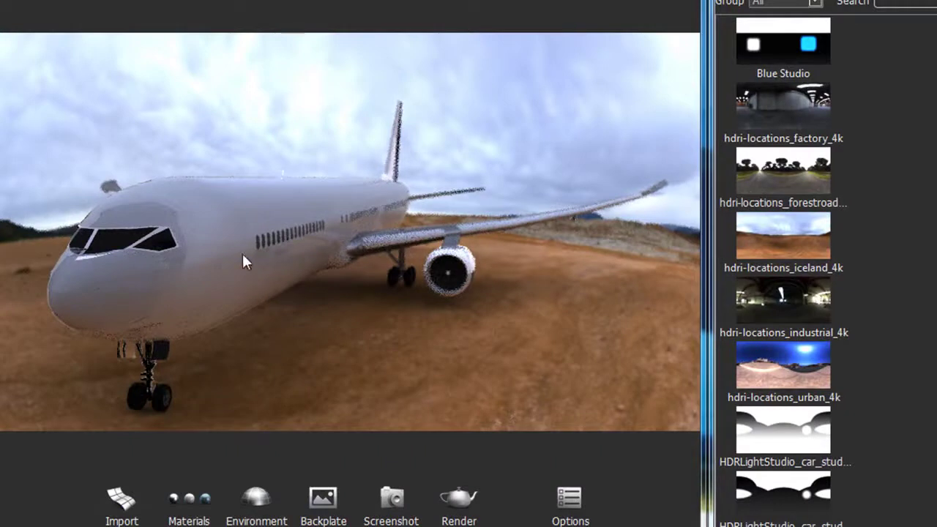
Enable the Desktop Engineering logo as a non-repeating texture on the airplane fuselage, using Box map projection.
{"action": "right_click", "coordinate": [235, 234]}
{"action": "left_click", "coordinate": [253, 244]}
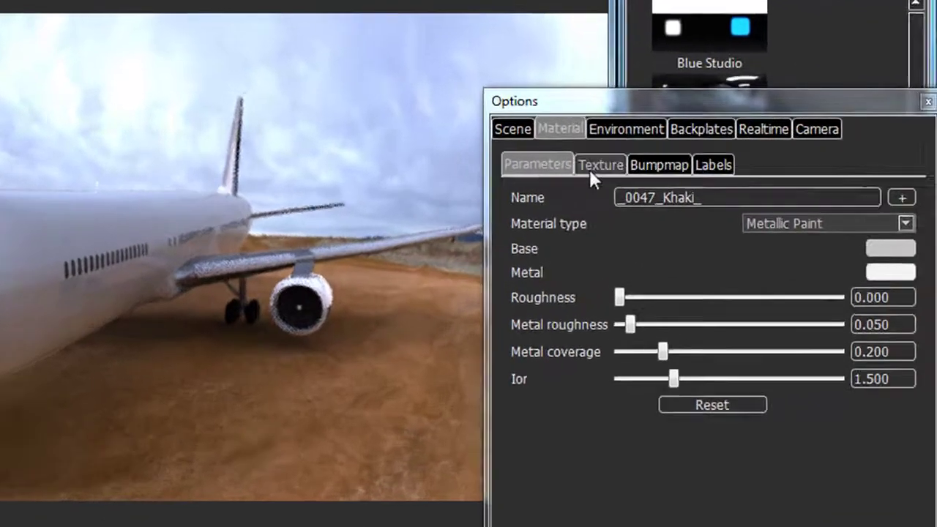
{"action": "left_click", "coordinate": [694, 156]}
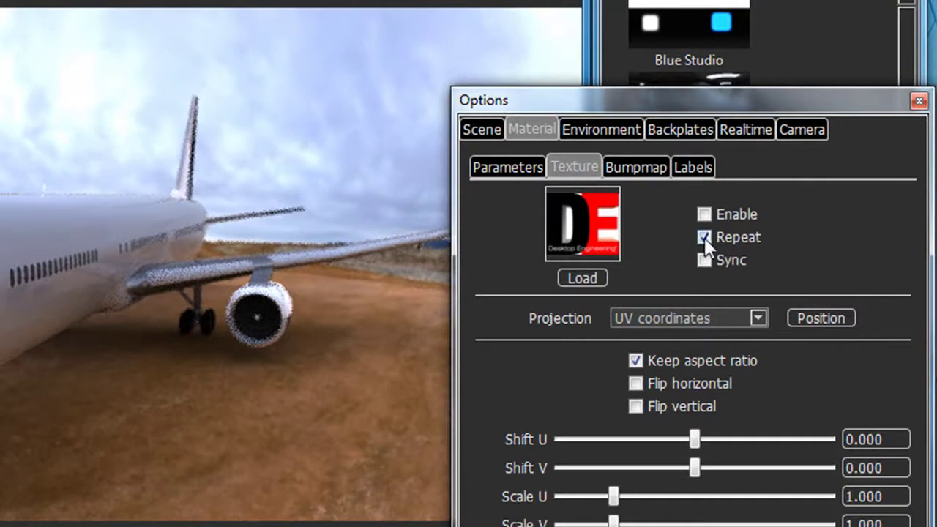
{"action": "left_click", "coordinate": [703, 215]}
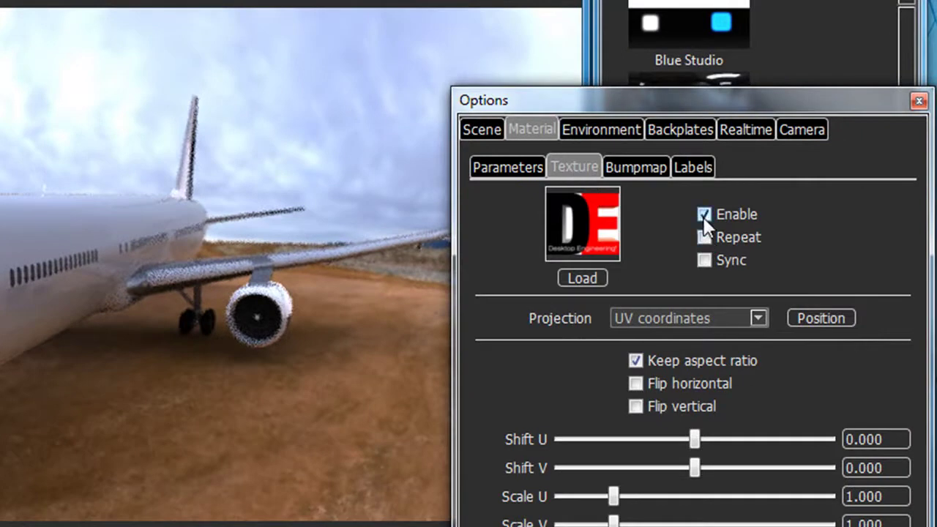
{"action": "left_click", "coordinate": [582, 277]}
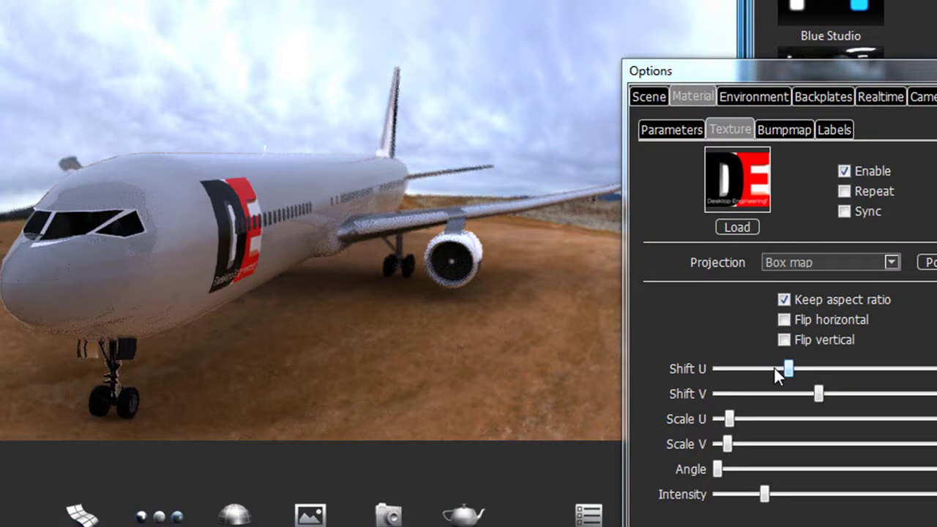
Reposition the logo lengthwise on the airplane fuselage by adjusting the texture's Shift U.
{"action": "left_click", "coordinate": [774, 367]}
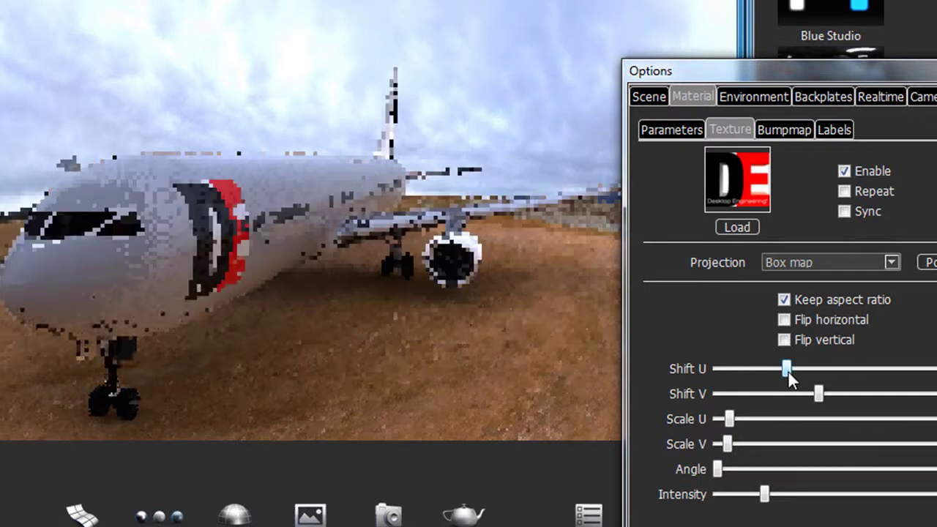
{"action": "left_click_drag", "start_coordinate": [788, 372], "coordinate": [798, 370]}
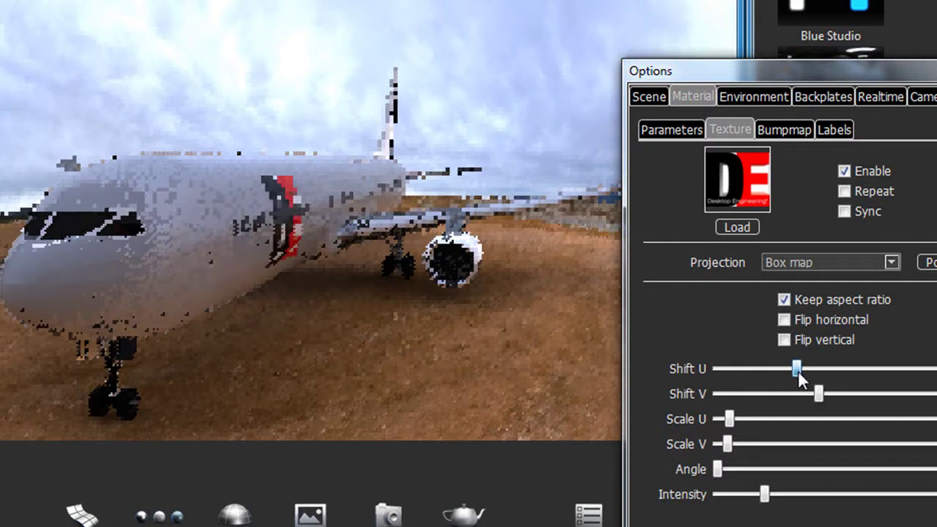
{"action": "left_click_drag", "start_coordinate": [797, 371], "coordinate": [791, 374]}
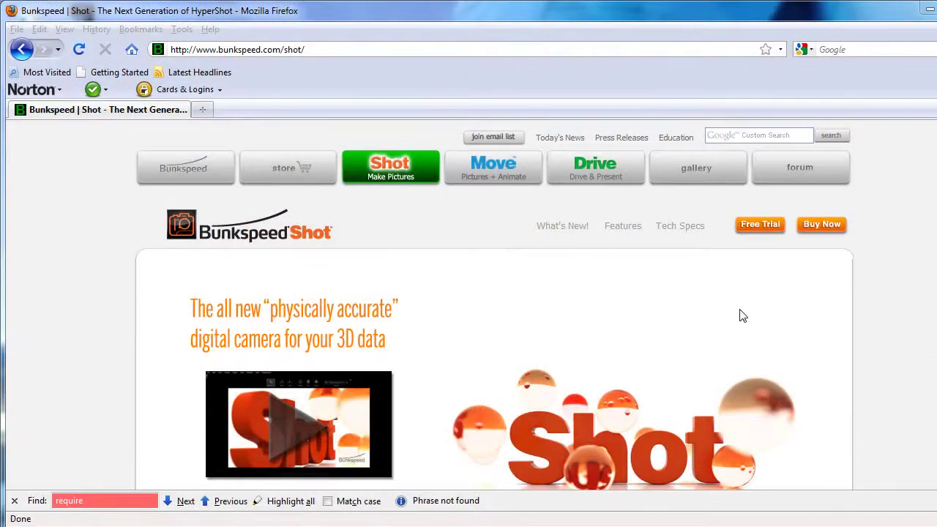
In the browser, look over the Bunkspeed Shot page and read Luxion's Technology page about KeyShot.
{"action": "scroll", "coordinate": [911, 342], "scroll_direction": "down", "scroll_amount": 3}
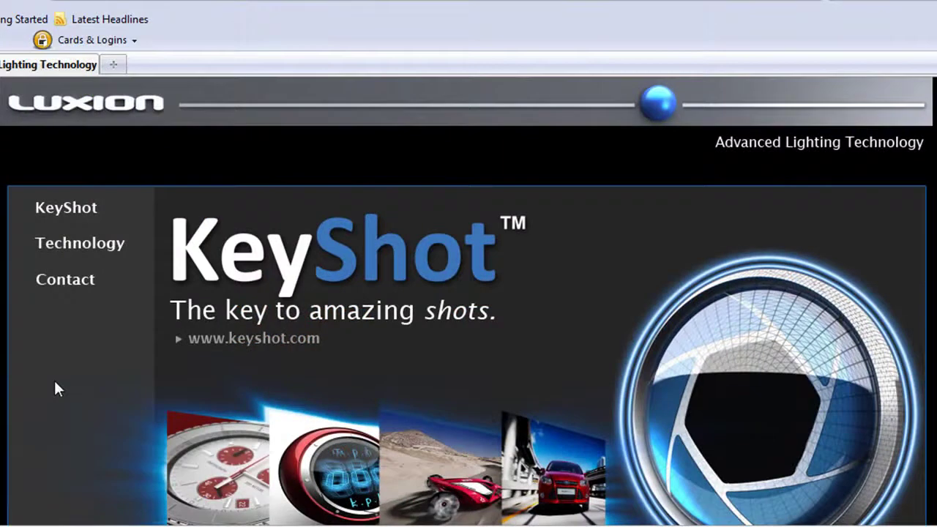
{"action": "left_click", "coordinate": [73, 252]}
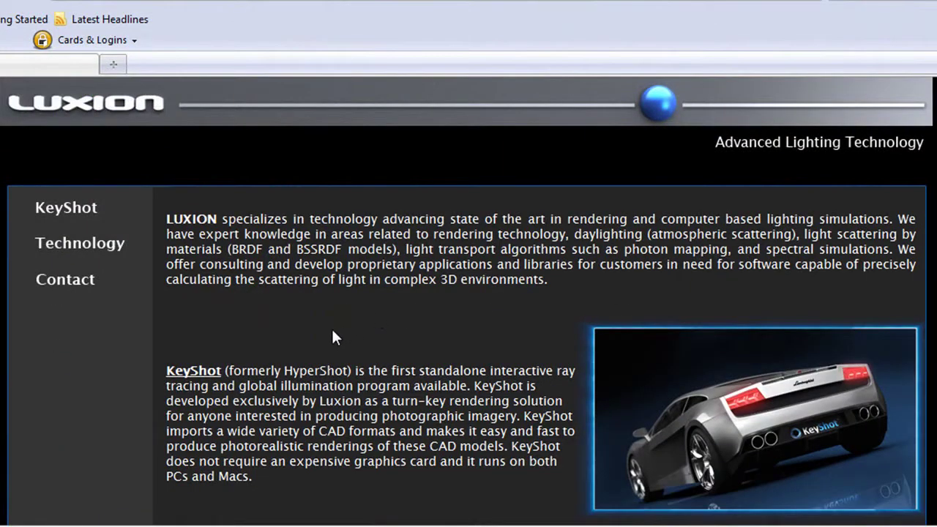
{"action": "scroll", "coordinate": [333, 333], "scroll_direction": "down", "scroll_amount": 3}
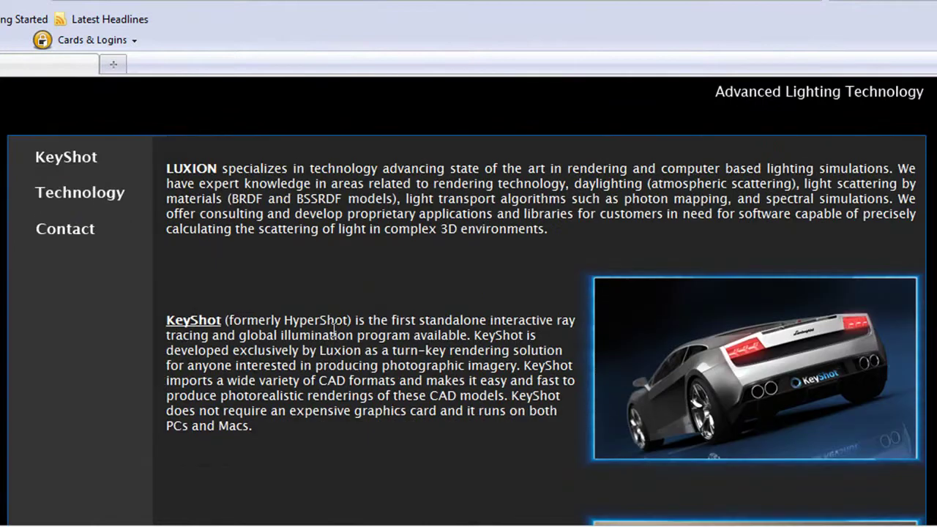
{"action": "scroll", "coordinate": [333, 333], "scroll_direction": "down", "scroll_amount": 1}
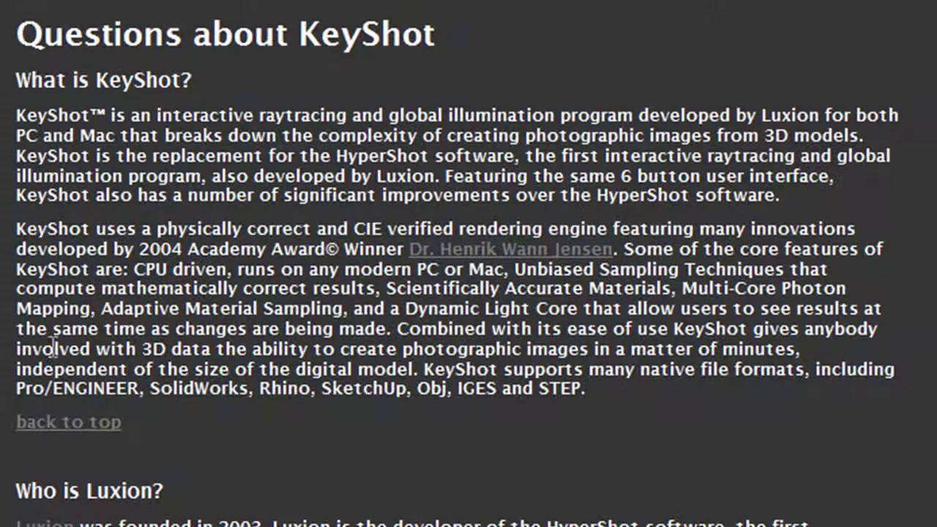
Highlight the phrase "KeyShot are: CPU driven" in the KeyShot FAQ, and clear the selection.
{"action": "left_click_drag", "start_coordinate": [18, 269], "coordinate": [227, 270]}
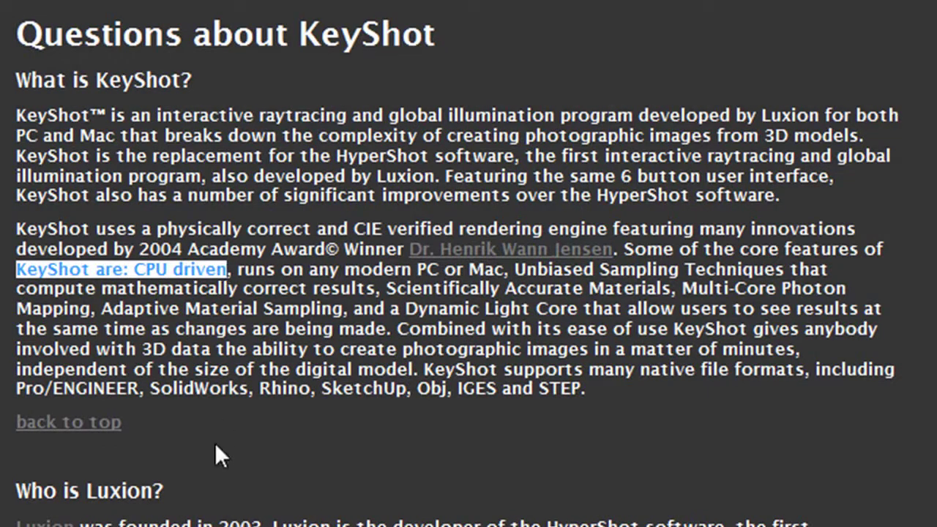
{"action": "left_click", "coordinate": [224, 341]}
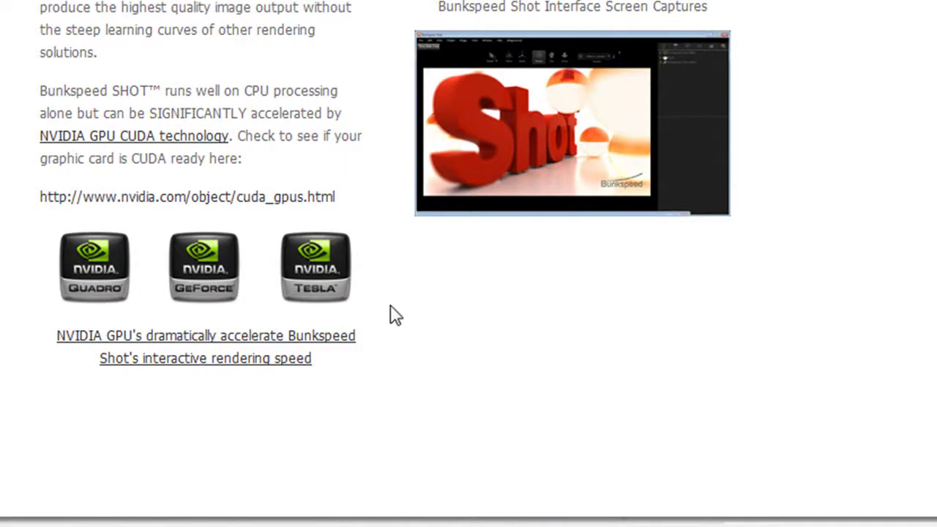
Highlight "mental images iray materials and lighting" on the Bunkspeed Shot page, and clear the selection.
{"action": "scroll", "coordinate": [322, 156], "scroll_direction": "up", "scroll_amount": 3}
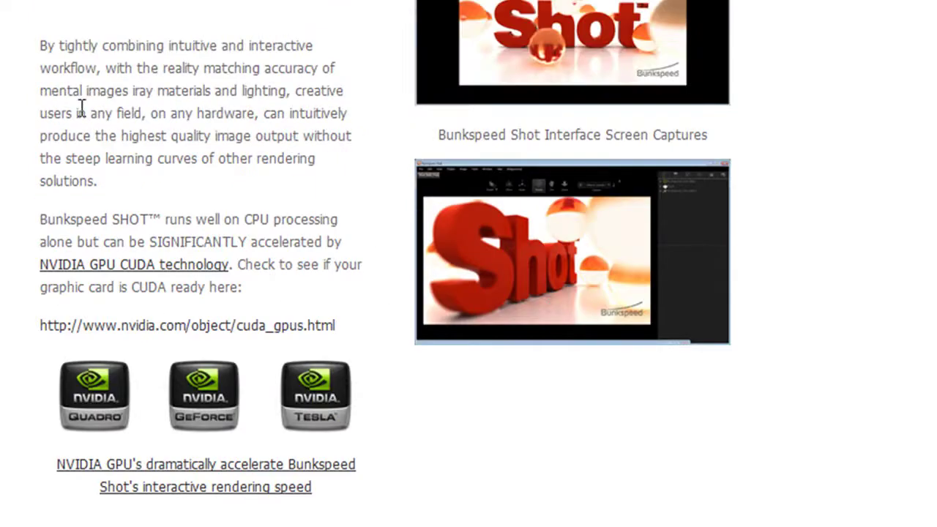
{"action": "left_click_drag", "start_coordinate": [38, 95], "coordinate": [292, 98]}
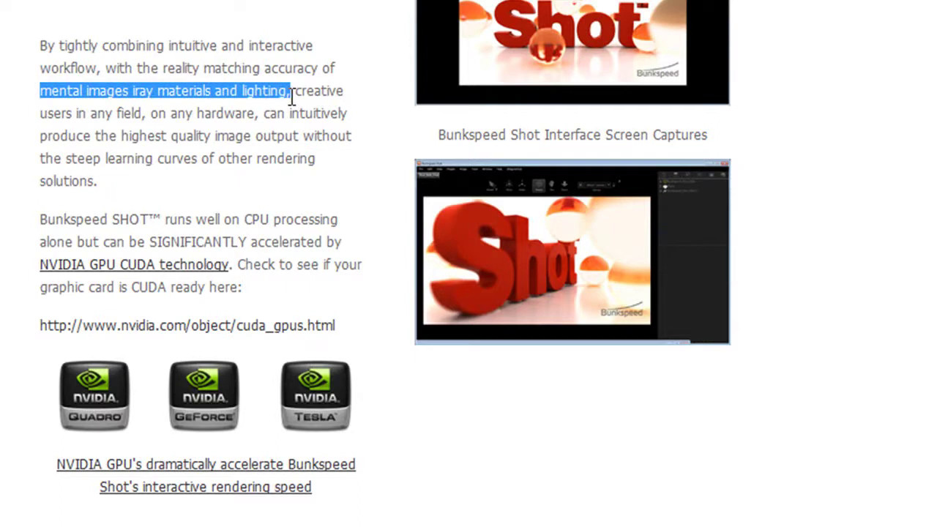
{"action": "left_click", "coordinate": [307, 212]}
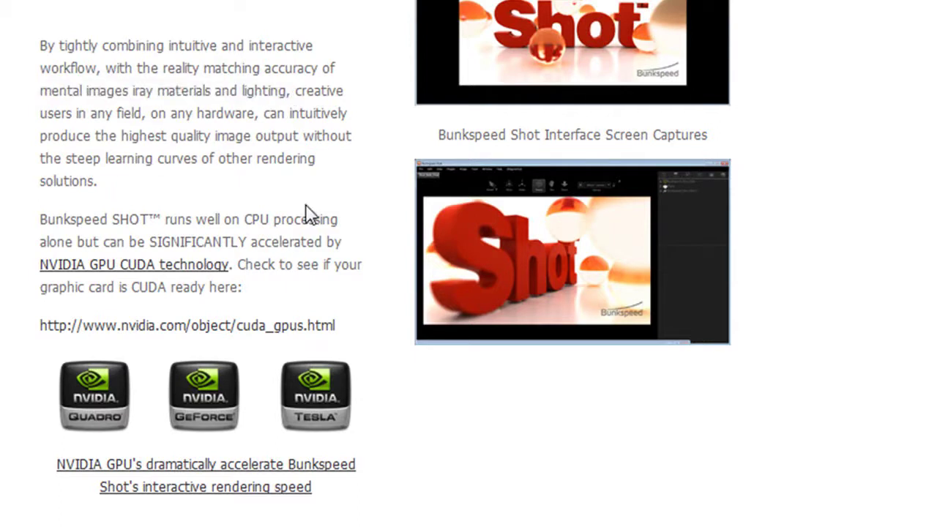